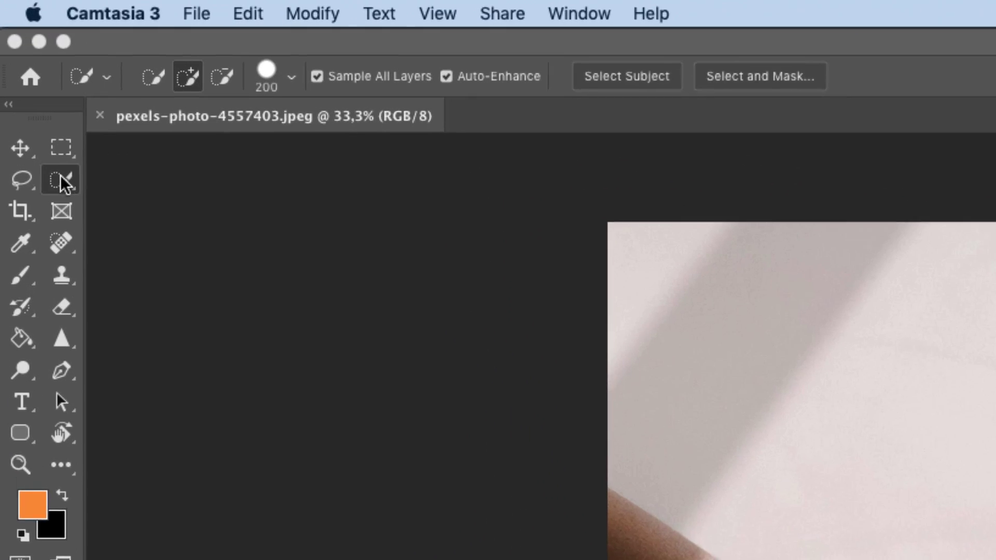
Choose the Quick Selection Tool from the Magic Wand flyout and shrink its brush to 100
{"action": "left_click", "coordinate": [61, 180]}
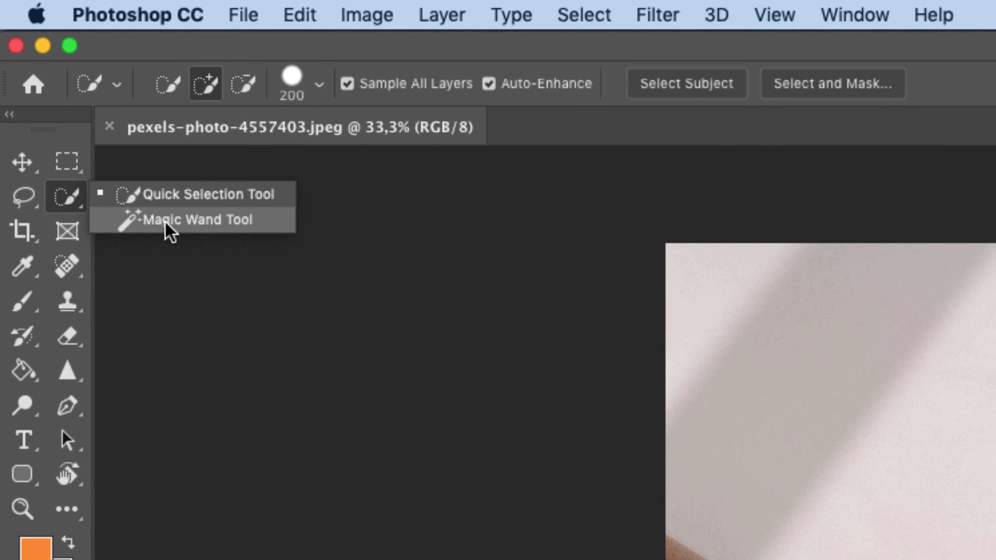
{"action": "left_click", "coordinate": [176, 195]}
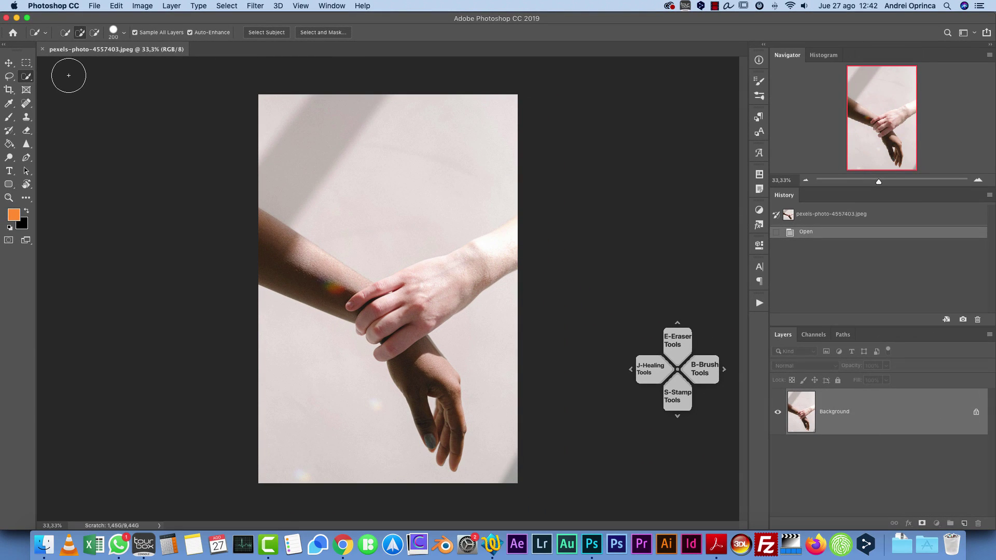
{"action": "key", "text": "bracketleft"}
{"action": "key", "text": "bracketleft"}
{"action": "key", "text": "bracketleft"}
{"action": "key", "text": "bracketleft"}
Brush the background below the arms, then the upper background, redoing the upper stroke after an undo
{"action": "left_click_drag", "start_coordinate": [287, 334], "coordinate": [325, 382]}
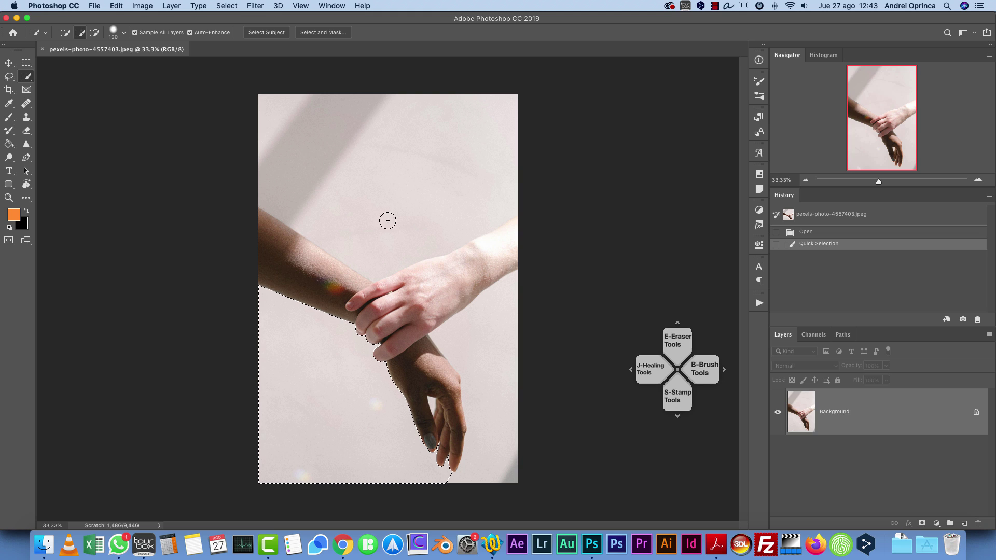
{"action": "mouse_move", "coordinate": [379, 222]}
{"action": "left_mouse_down"}
{"action": "mouse_move", "coordinate": [341, 151]}
{"action": "mouse_move", "coordinate": [356, 180]}
{"action": "left_mouse_up"}
{"action": "key", "text": "super+z"}
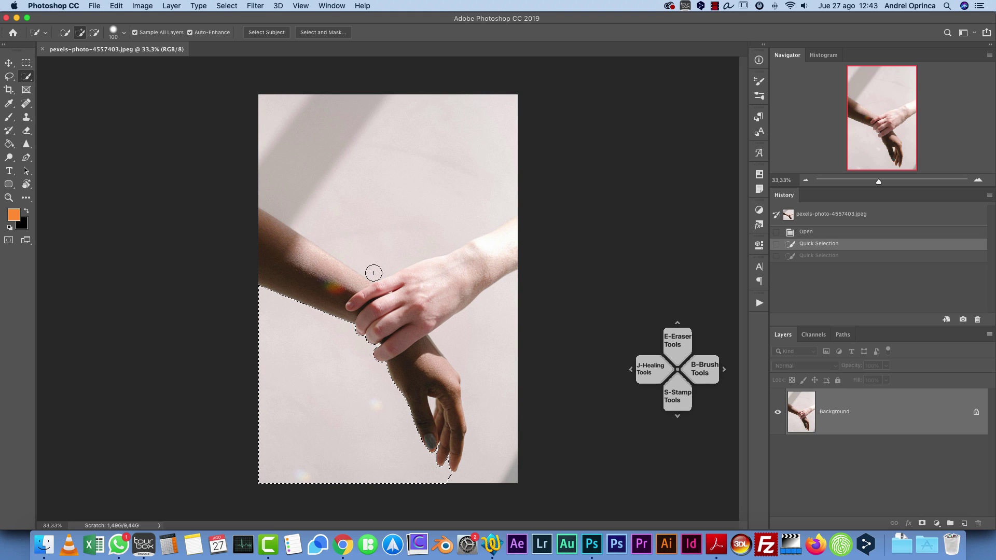
{"action": "left_click_drag", "start_coordinate": [383, 251], "coordinate": [353, 146]}
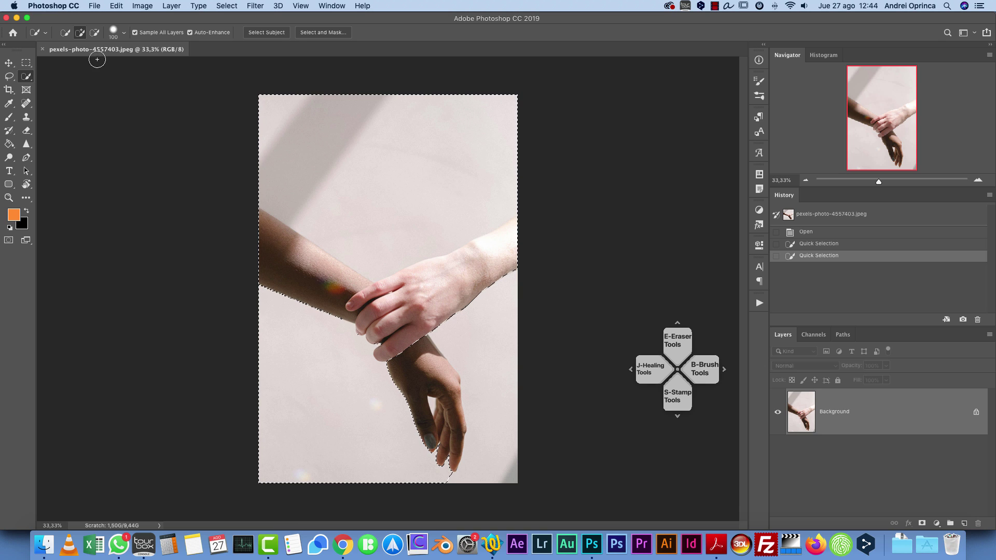
In Subtract mode, remove the dark forearm and the light hand and wrist from the selection
{"action": "left_click", "coordinate": [94, 34]}
{"action": "left_click_drag", "start_coordinate": [285, 268], "coordinate": [278, 256]}
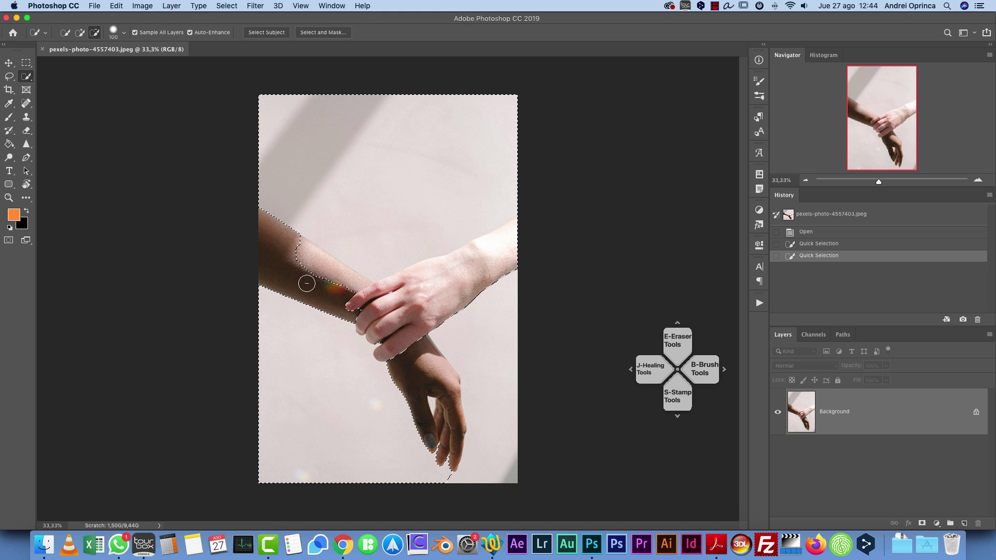
{"action": "mouse_move", "coordinate": [369, 308]}
{"action": "left_mouse_down"}
{"action": "mouse_move", "coordinate": [470, 279]}
{"action": "mouse_move", "coordinate": [505, 252]}
{"action": "left_mouse_up"}
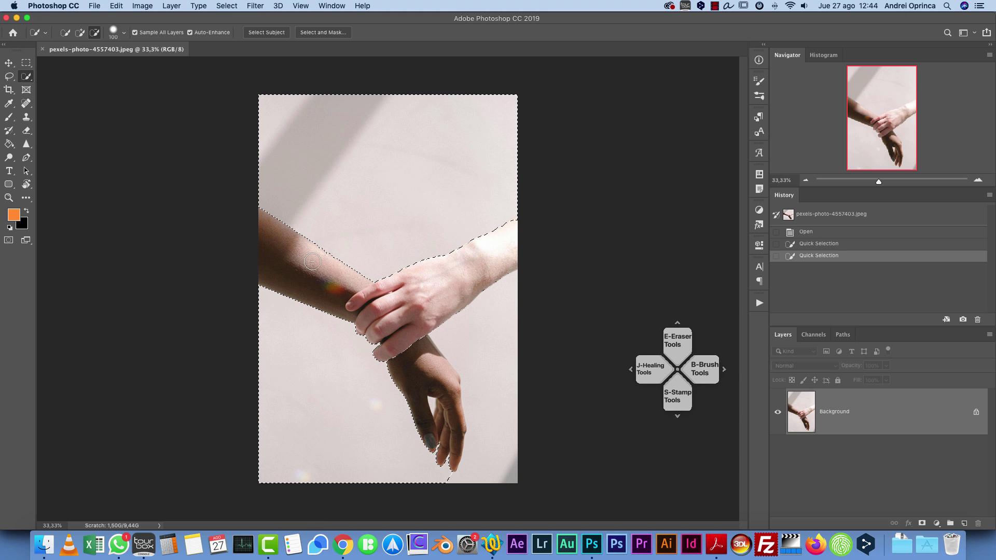
{"action": "left_click_drag", "start_coordinate": [315, 272], "coordinate": [381, 340]}
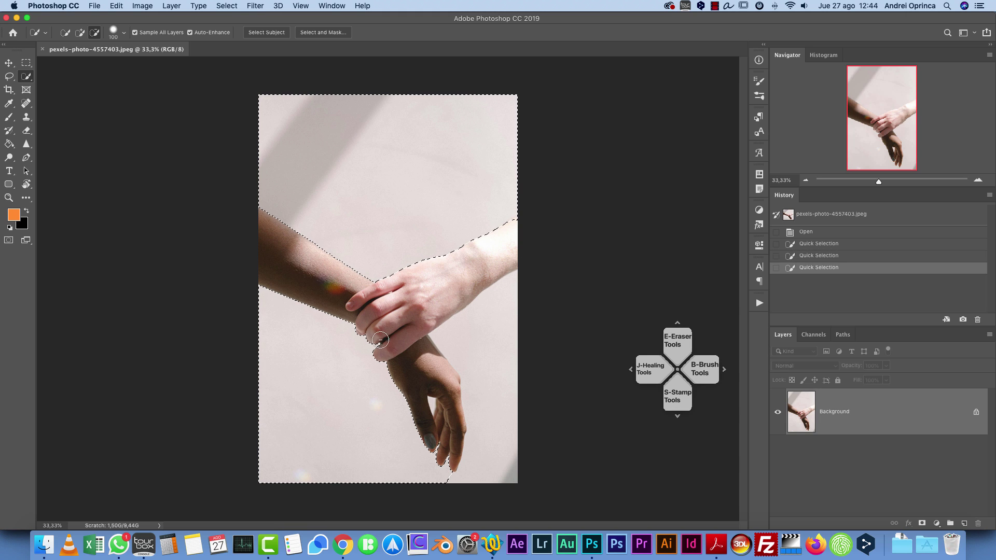
Alt-subtract the top and left background, leaving only the area right of the lower hand
{"action": "left_click", "coordinate": [81, 32]}
{"action": "key", "text": "alt"}
{"action": "key", "text": "alt"}
{"action": "left_click", "coordinate": [448, 436], "text": "alt"}
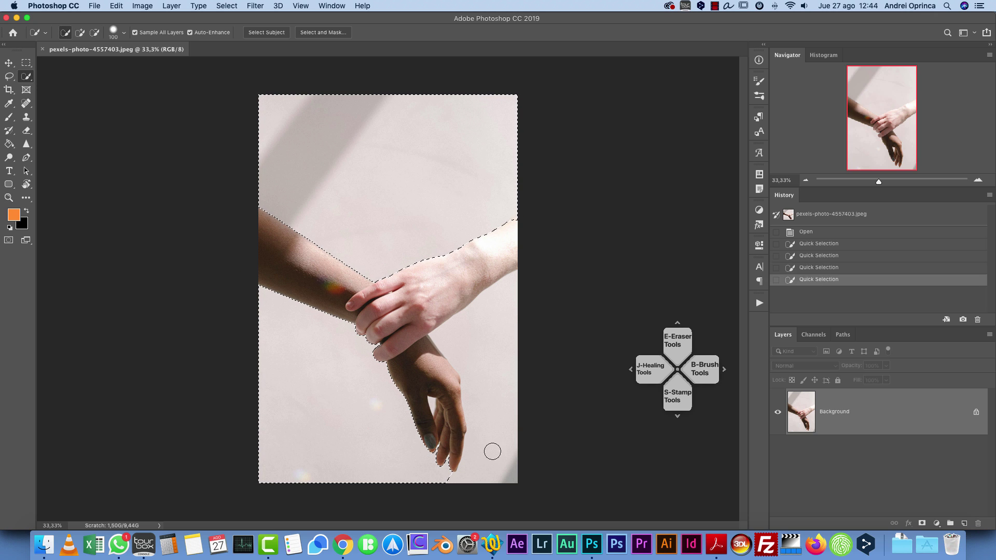
Remove the wrist area and add the lower background back into the selection
{"action": "left_click", "coordinate": [498, 363]}
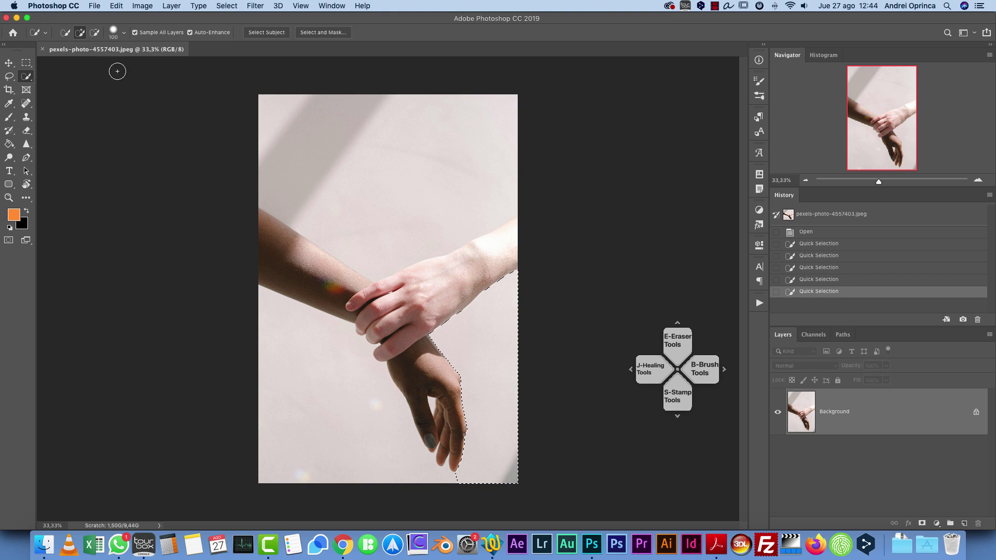
{"action": "left_click", "coordinate": [79, 32]}
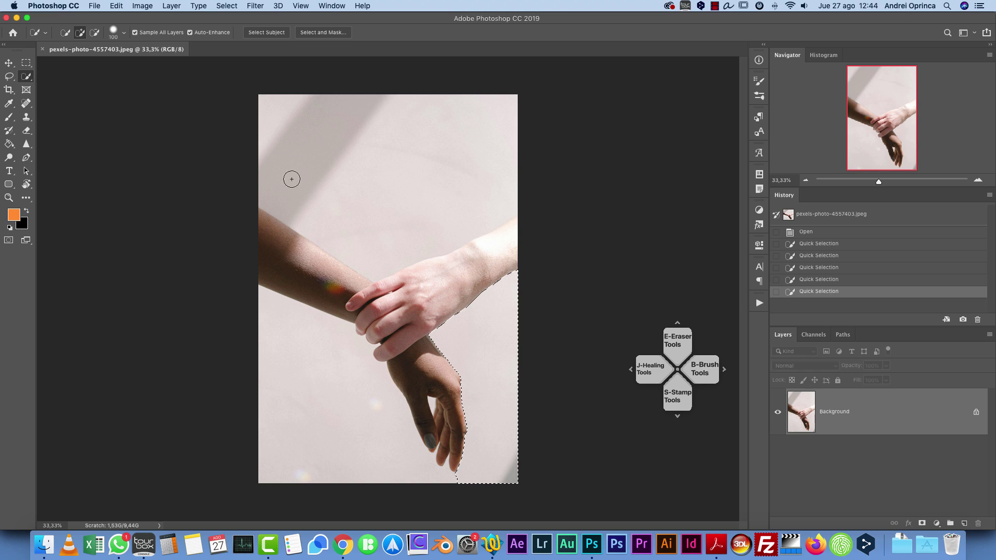
{"action": "key", "text": "alt"}
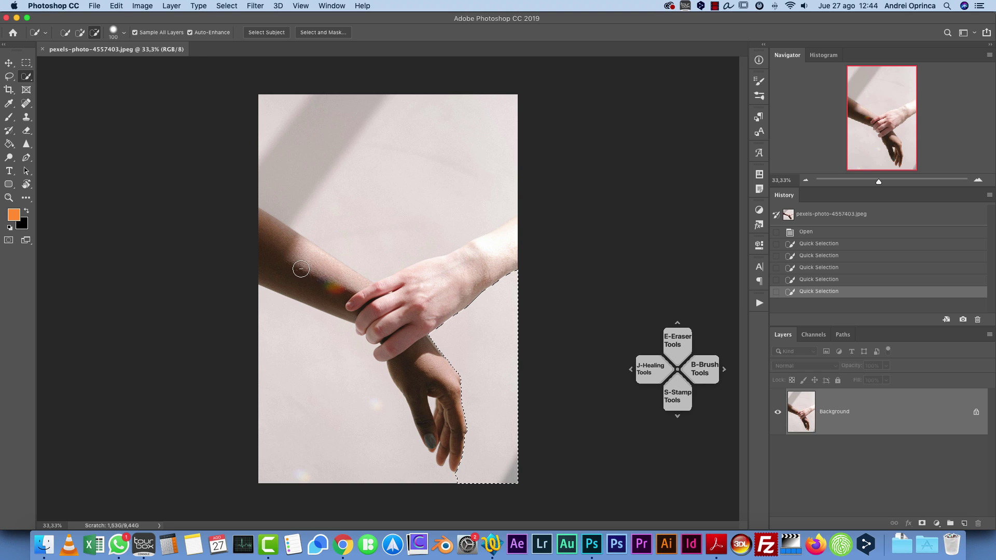
{"action": "left_click", "coordinate": [409, 358], "text": "alt"}
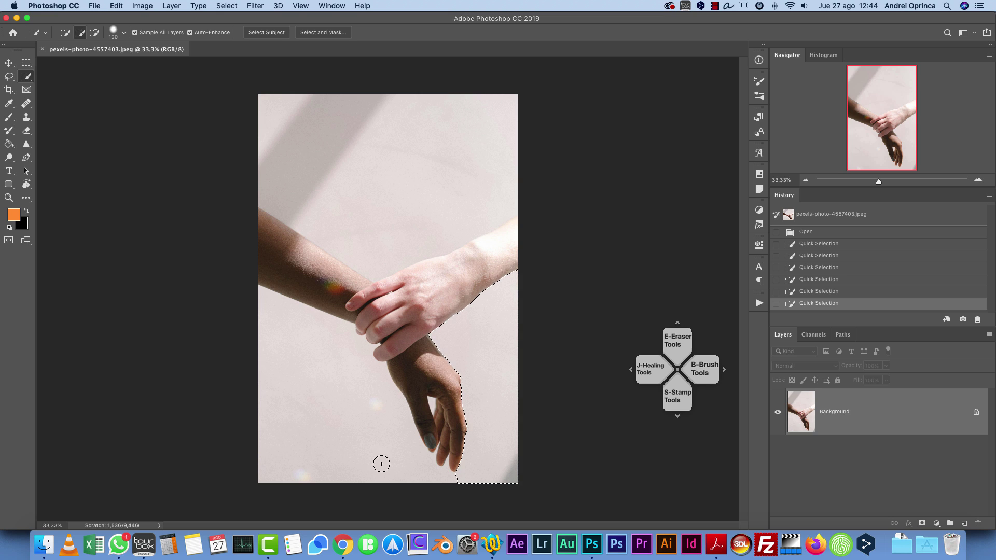
{"action": "left_click_drag", "start_coordinate": [331, 393], "coordinate": [317, 399]}
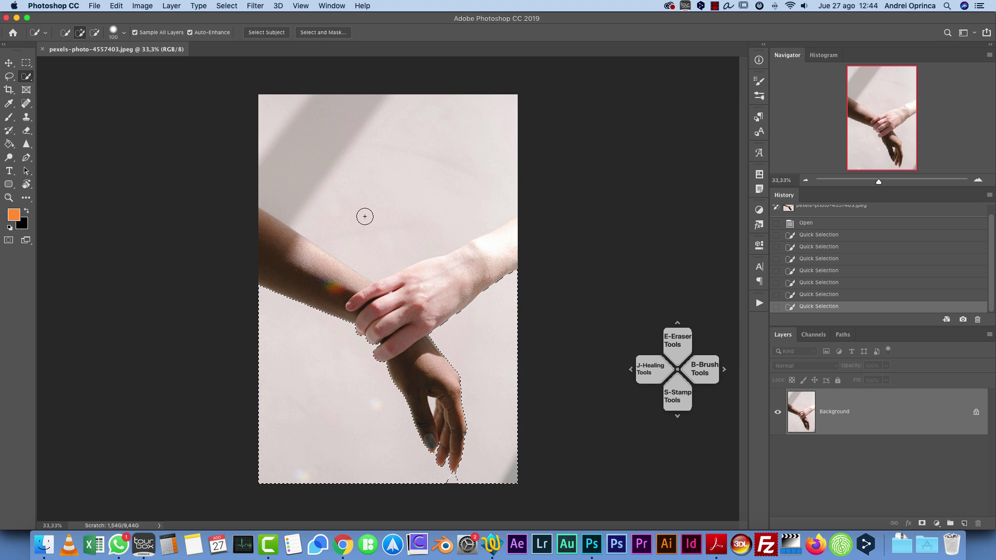
Enlarge the brush to 400, add the upper background, and clean stray areas off the hand edge
{"action": "key", "text": "bracketright"}
{"action": "key", "text": "bracketright"}
{"action": "key", "text": "bracketright"}
{"action": "key", "text": "bracketright"}
{"action": "key", "text": "bracketright"}
{"action": "key", "text": "bracketright"}
{"action": "key", "text": "bracketright"}
{"action": "key", "text": "bracketright"}
{"action": "key", "text": "bracketright"}
{"action": "key", "text": "bracketright"}
{"action": "key", "text": "bracketleft"}
{"action": "key", "text": "bracketleft"}
{"action": "key", "text": "bracketleft"}
{"action": "left_click", "coordinate": [451, 189]}
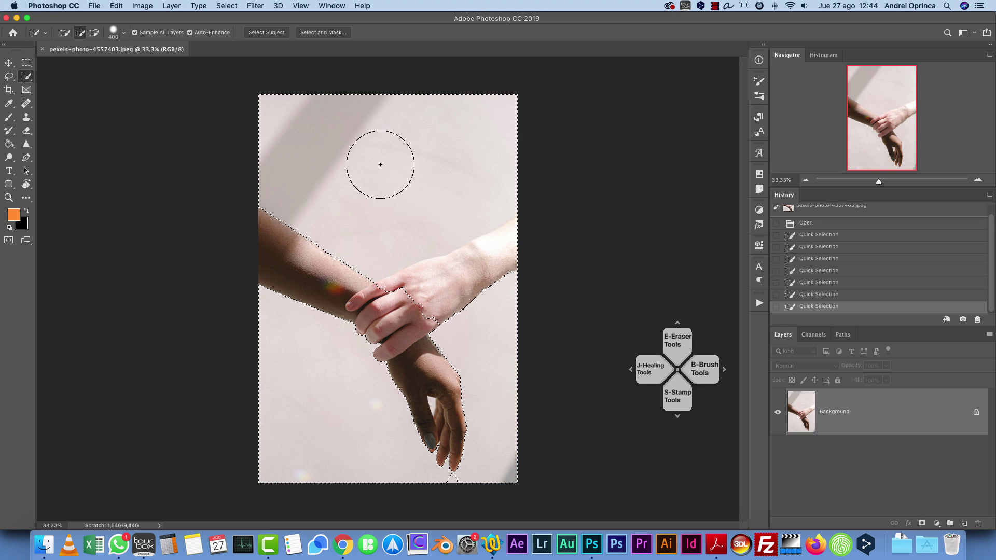
{"action": "left_click", "coordinate": [396, 180], "text": "alt"}
{"action": "key", "text": "bracketleft"}
{"action": "key", "text": "bracketleft"}
{"action": "key", "text": "bracketleft"}
{"action": "key", "text": "bracketleft"}
{"action": "key", "text": "bracketleft"}
{"action": "key", "text": "bracketleft"}
{"action": "key", "text": "bracketleft"}
{"action": "key", "text": "bracketleft"}
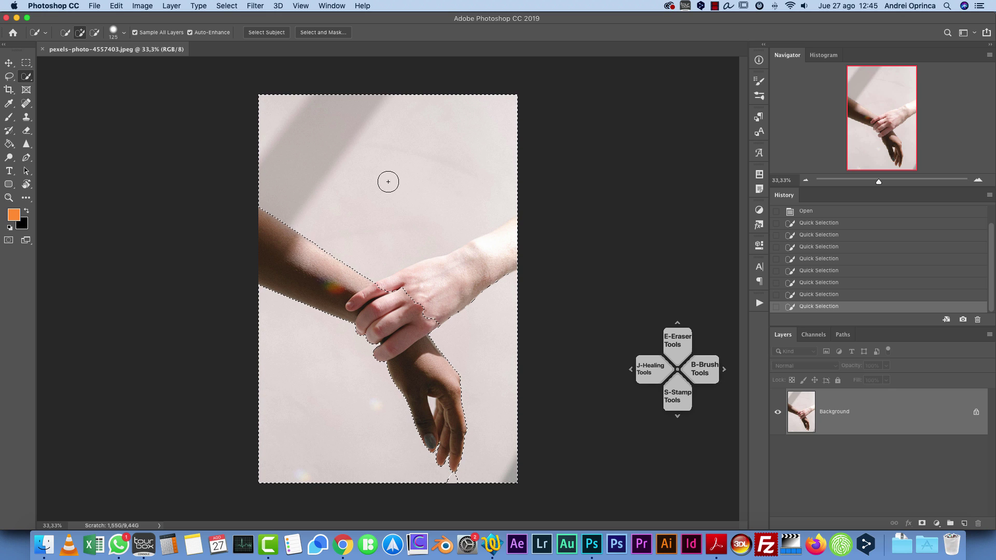
Reduce the quick selection brush size from 125 px to 76 px in the brush picker
{"action": "left_click", "coordinate": [124, 33]}
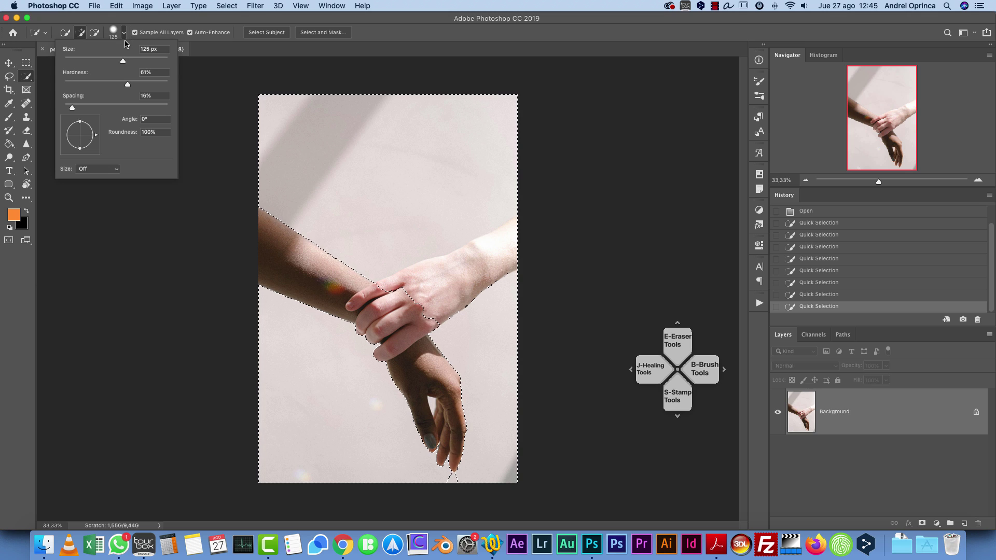
{"action": "mouse_move", "coordinate": [123, 60]}
{"action": "left_mouse_down"}
{"action": "mouse_move", "coordinate": [103, 63]}
{"action": "mouse_move", "coordinate": [107, 87]}
{"action": "mouse_move", "coordinate": [90, 107]}
{"action": "mouse_move", "coordinate": [110, 108]}
{"action": "left_mouse_up"}
{"action": "left_click", "coordinate": [386, 39]}
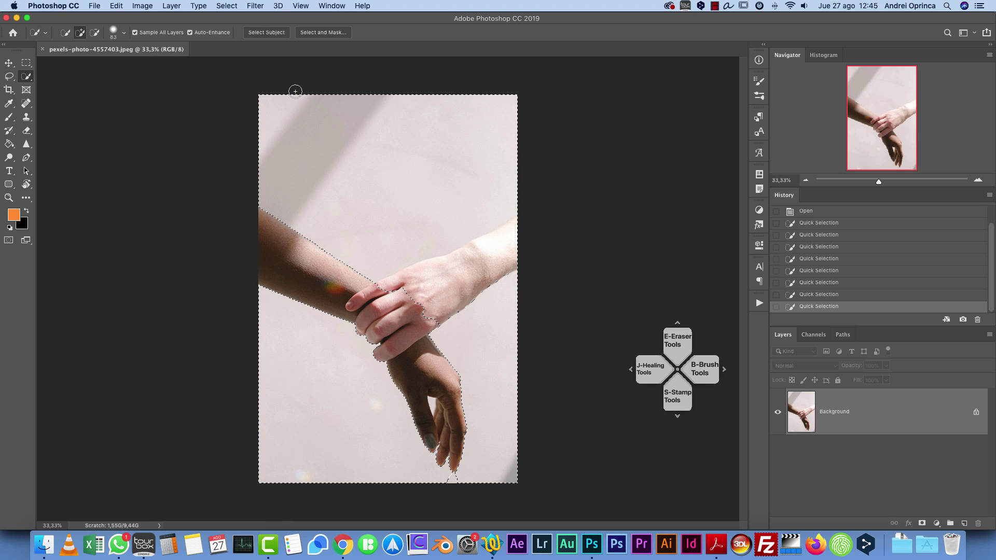
{"action": "left_click", "coordinate": [134, 33]}
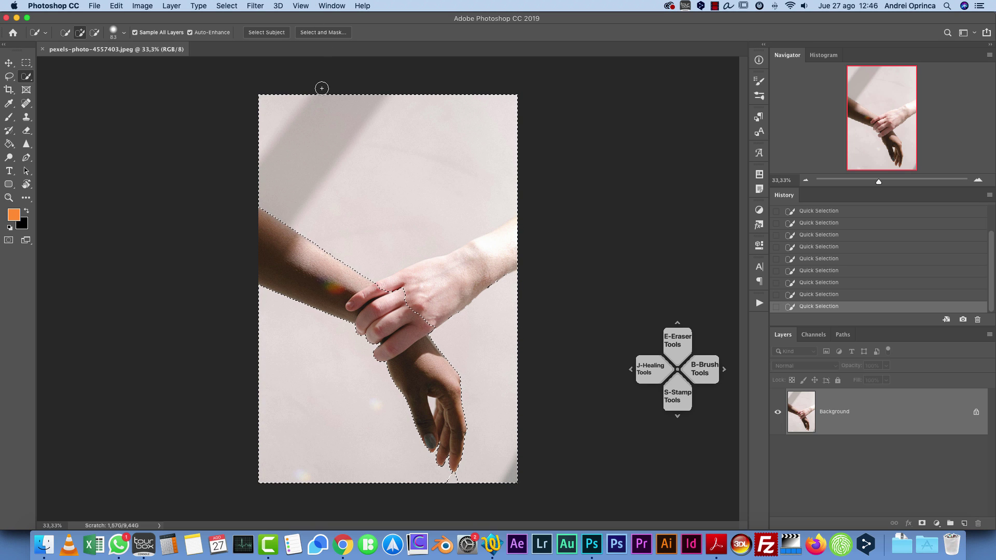
{"action": "key", "text": "super+z"}
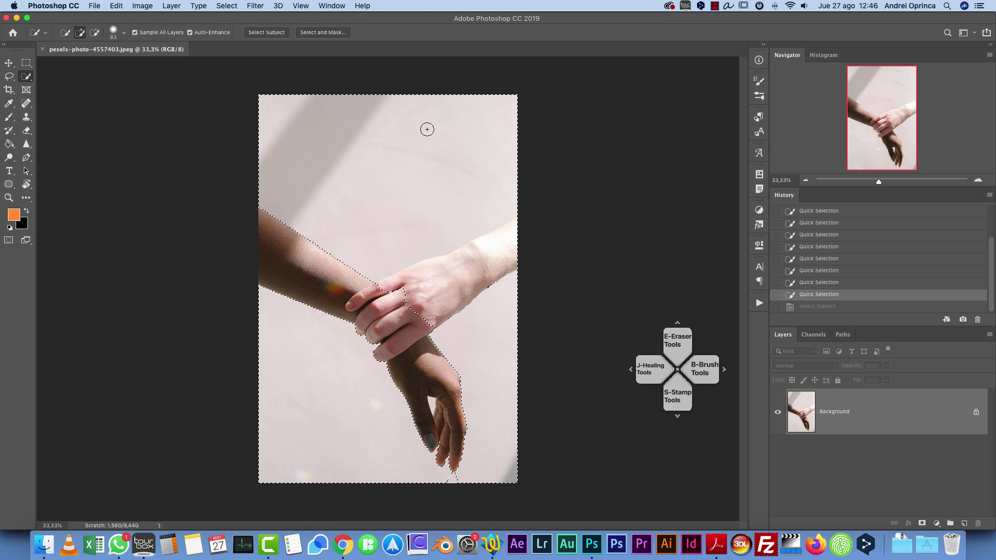
Exit Select and Mask, cancel Select Subject to keep the selection, then deselect with Cmd+D
{"action": "left_click", "coordinate": [328, 34]}
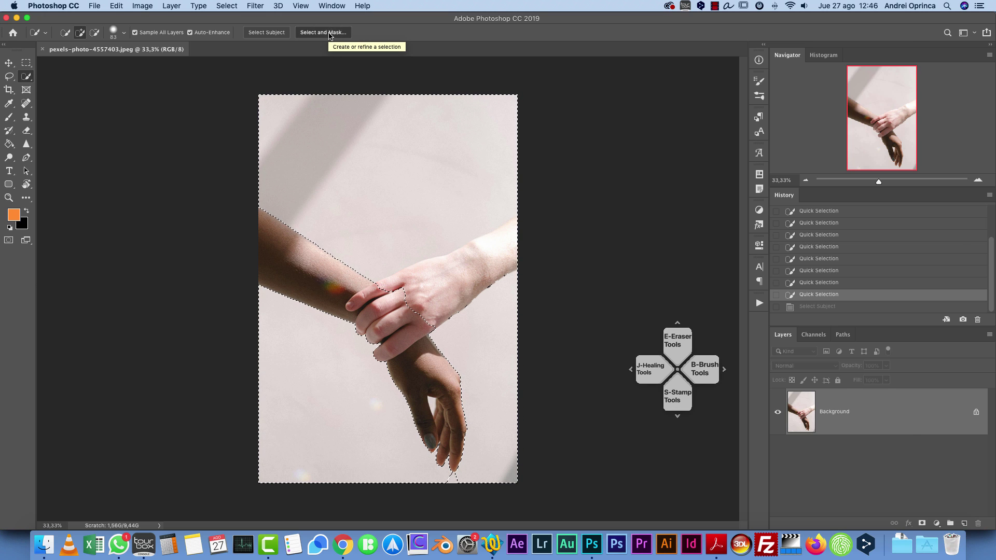
{"action": "key", "text": "Escape"}
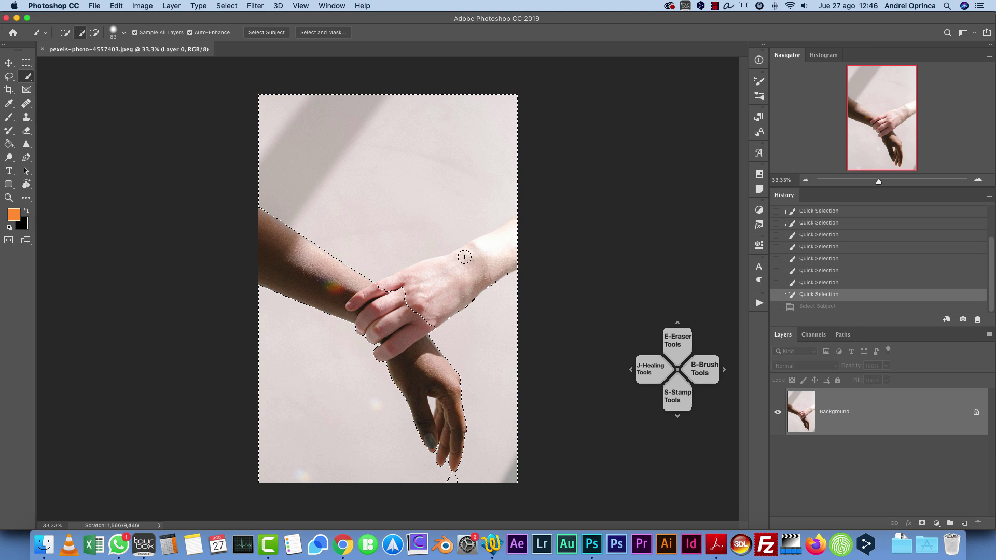
{"action": "left_click", "coordinate": [266, 33]}
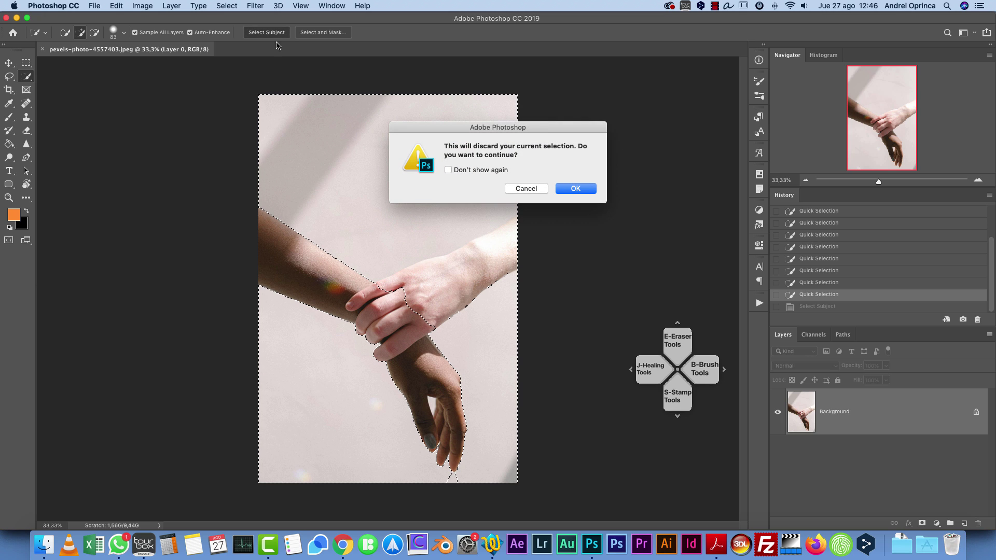
{"action": "left_click", "coordinate": [525, 188]}
{"action": "key", "text": "super+d"}
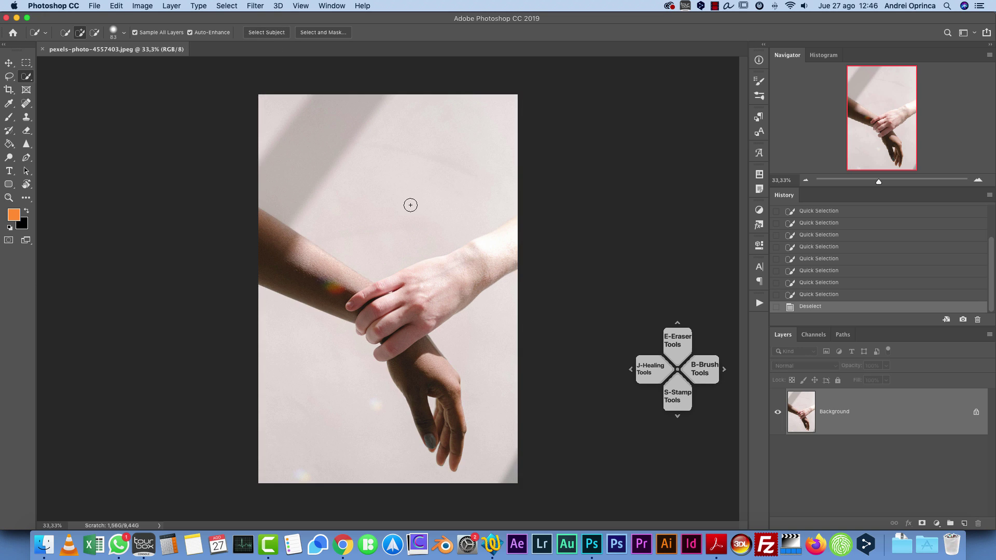